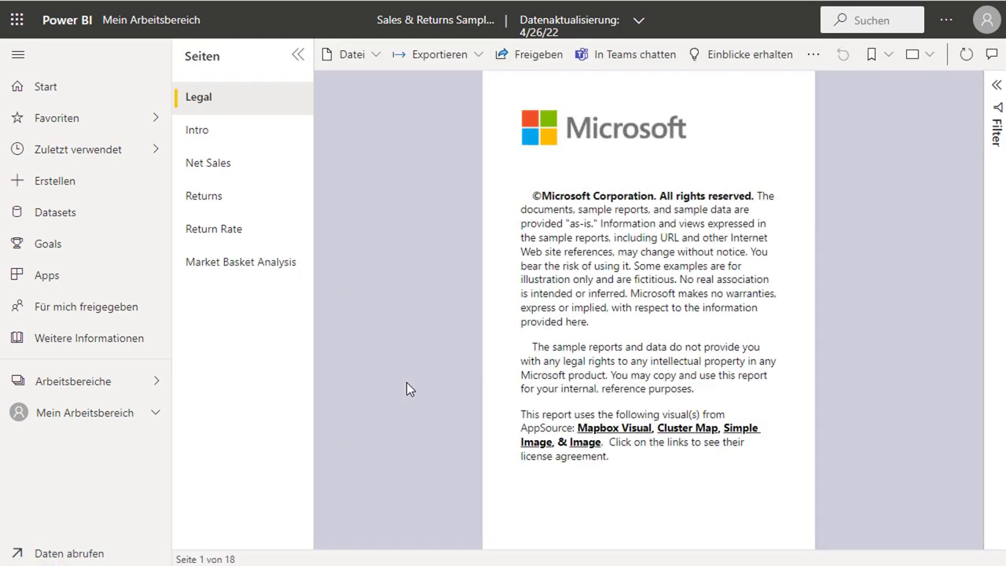
- Step through the Intro and Net Sales pages to the Returns page, page 4 of 18
click(246, 142)
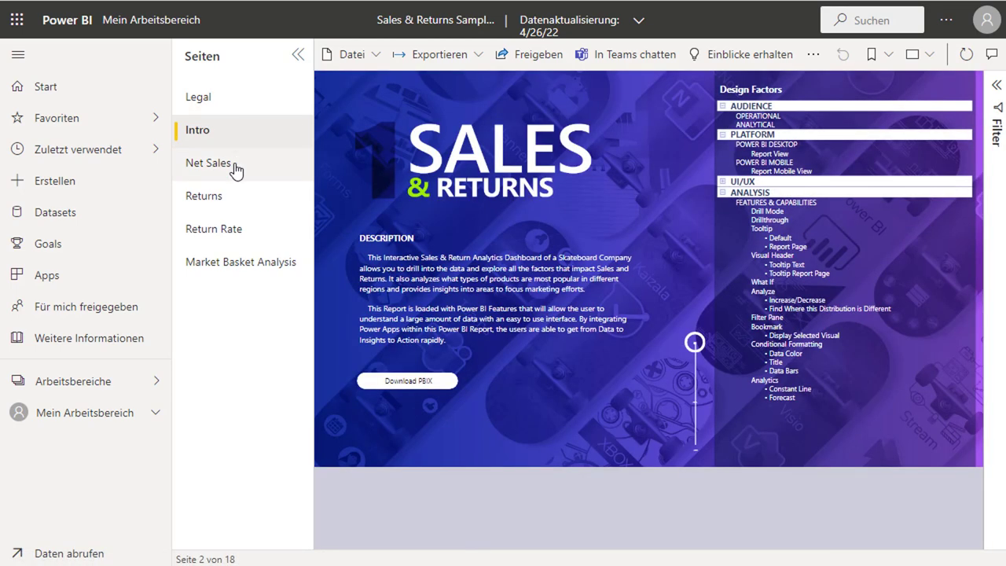
click(234, 167)
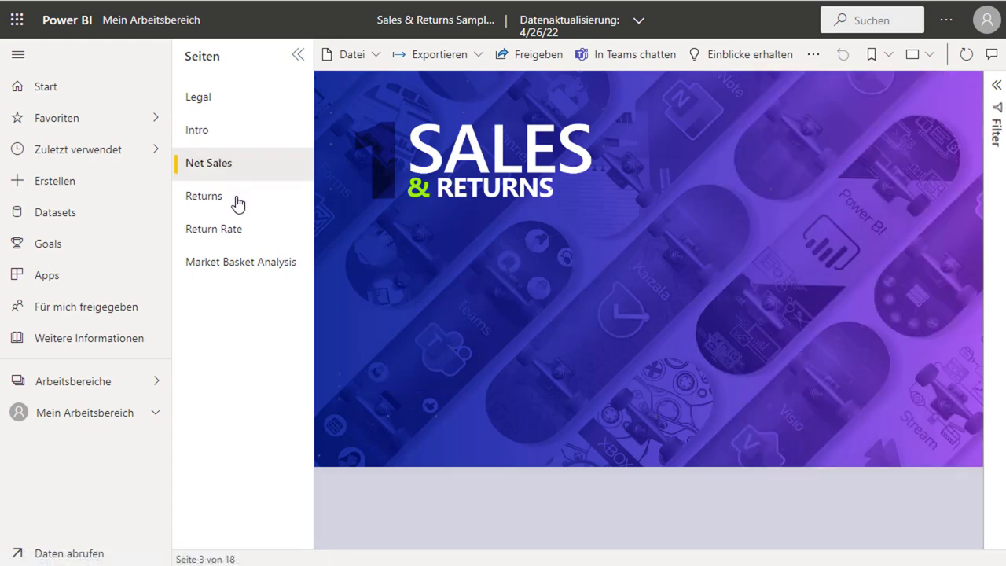
click(237, 201)
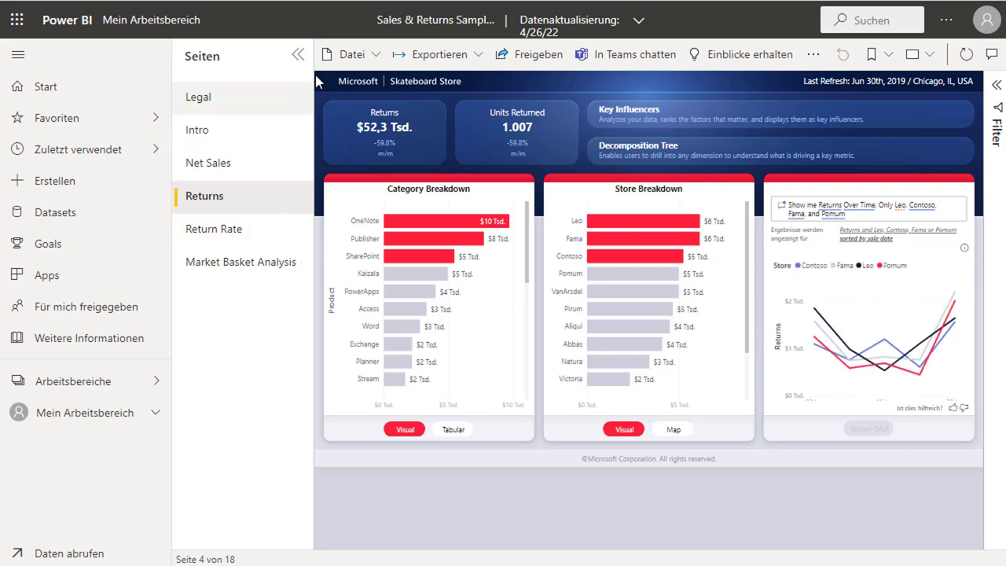
- Export all report pages to PowerPoint using Aktuelle Werte, with 'Nur aktuelle Seite exportieren' unchecked
click(469, 67)
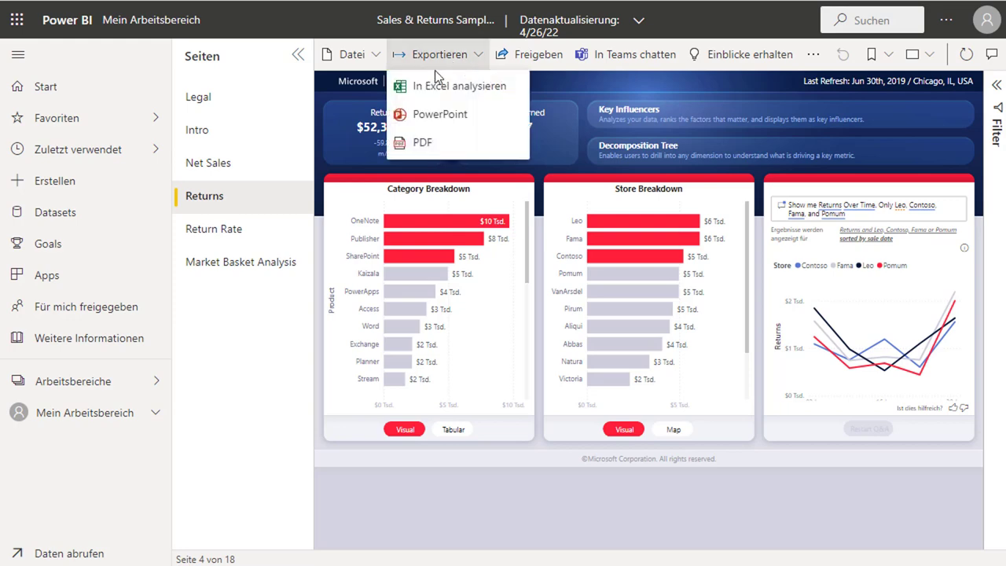
click(440, 115)
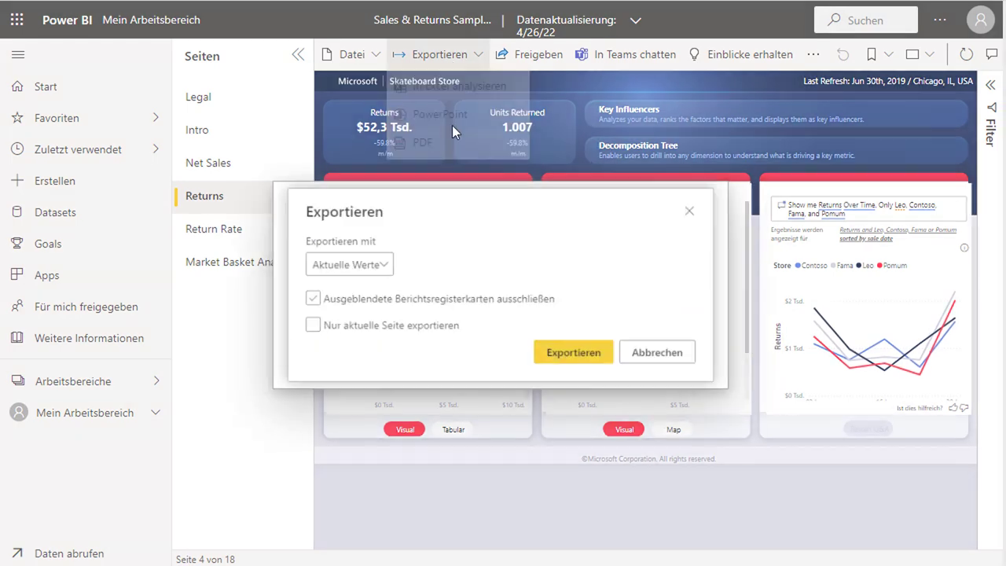
drag(431, 208, 430, 168)
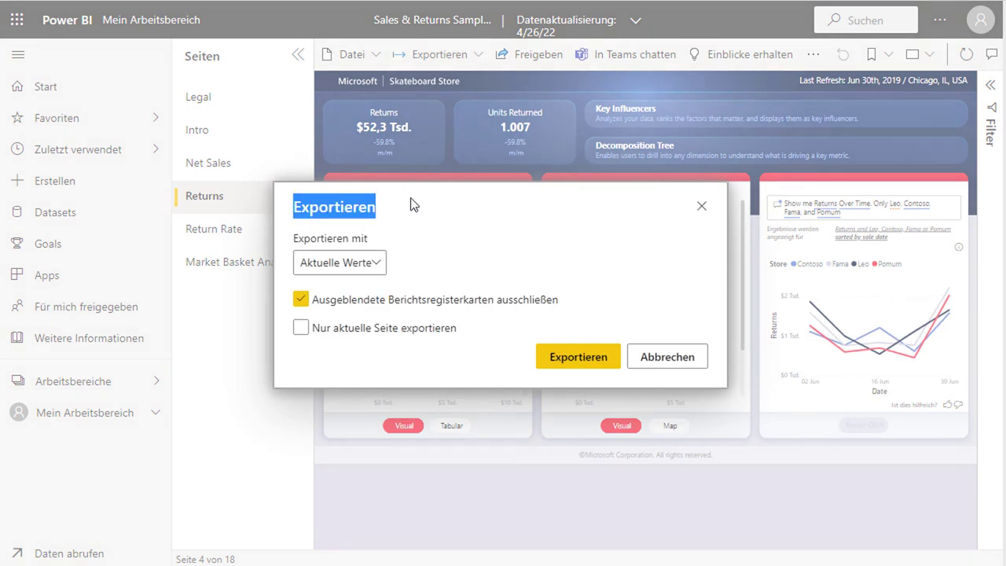
click(417, 206)
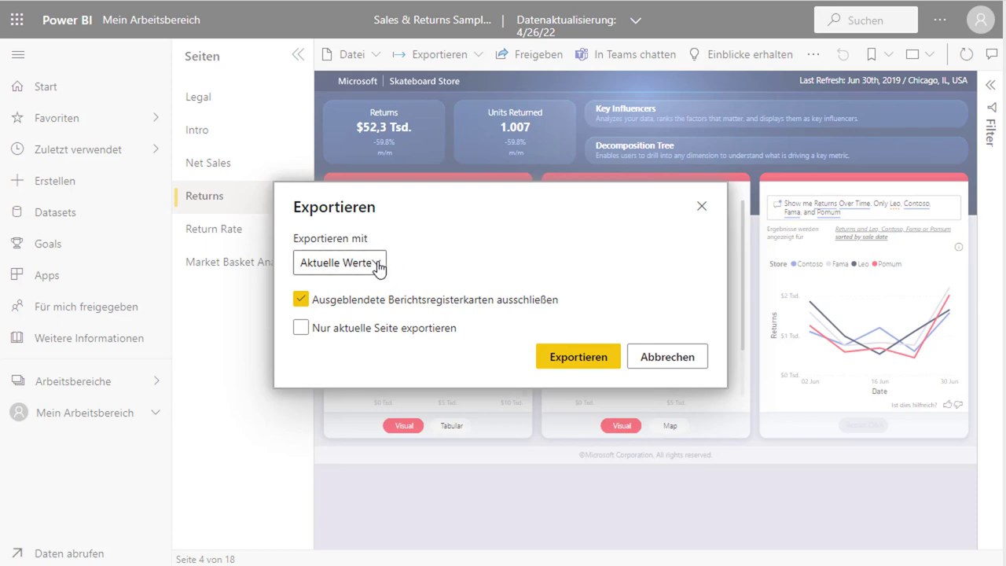
click(374, 263)
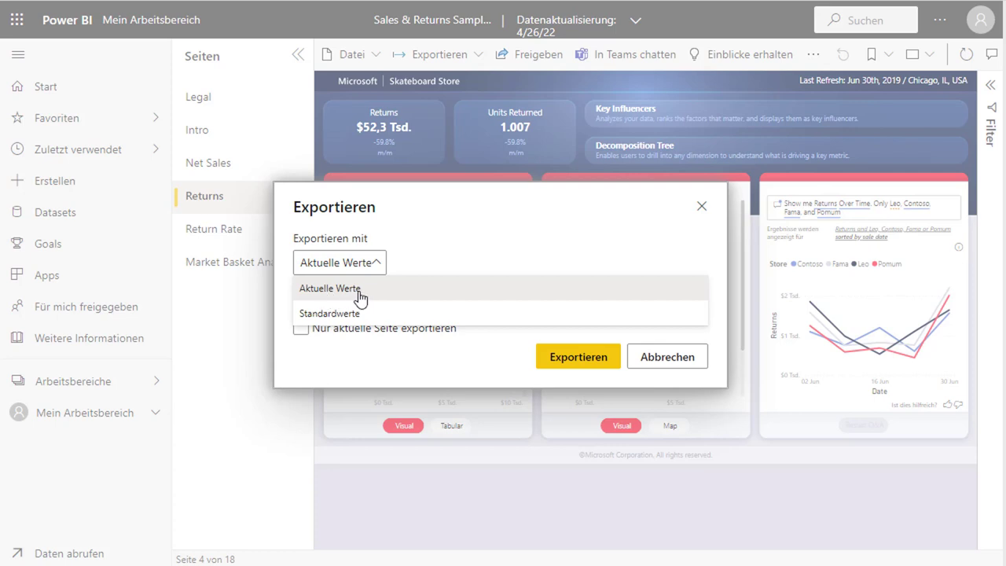
click(439, 259)
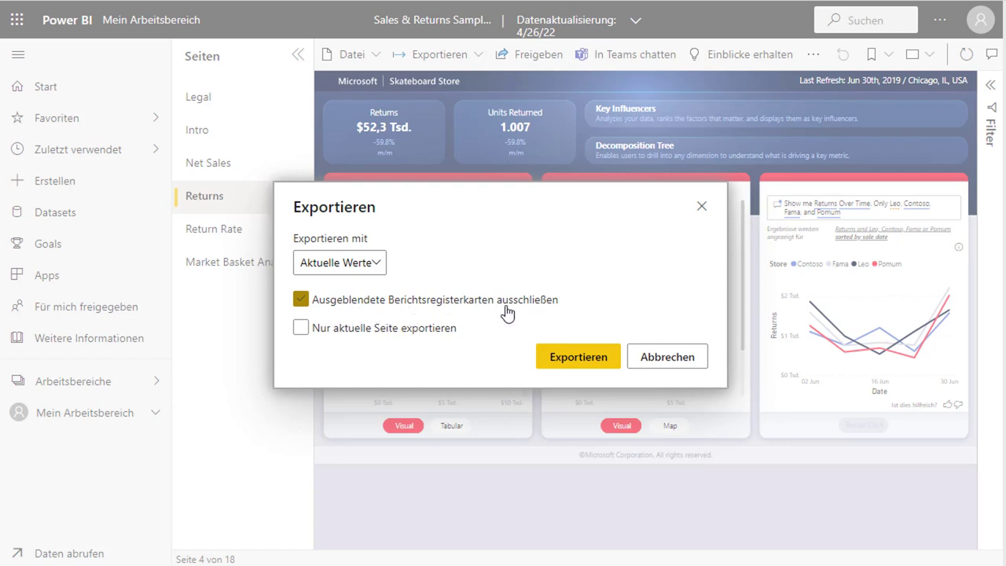
click(346, 332)
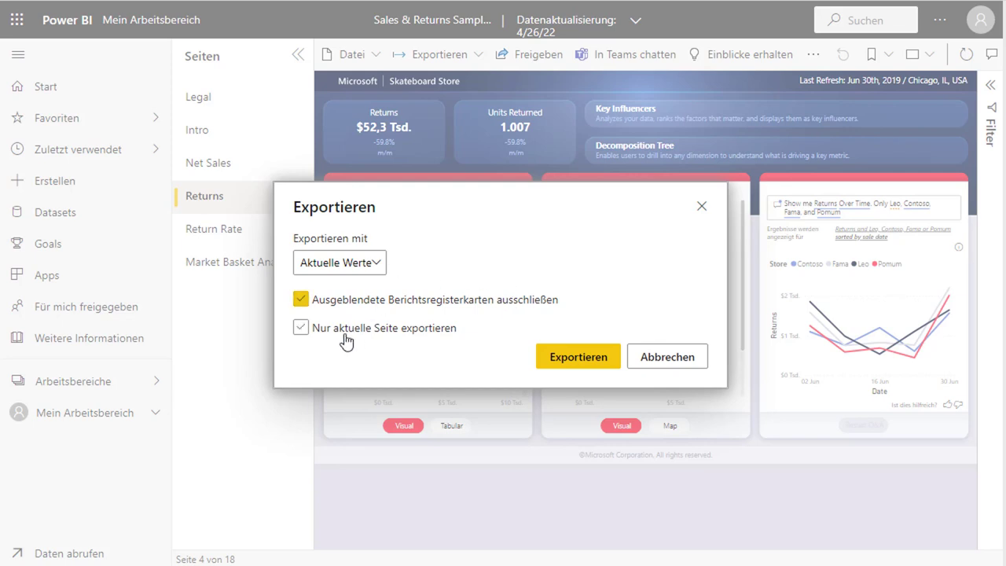
click(415, 334)
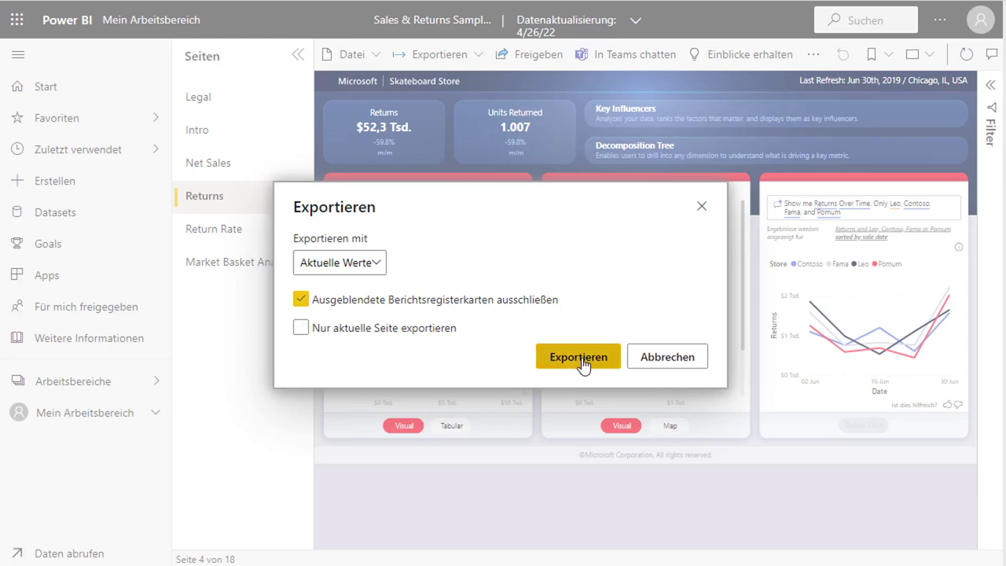
click(580, 360)
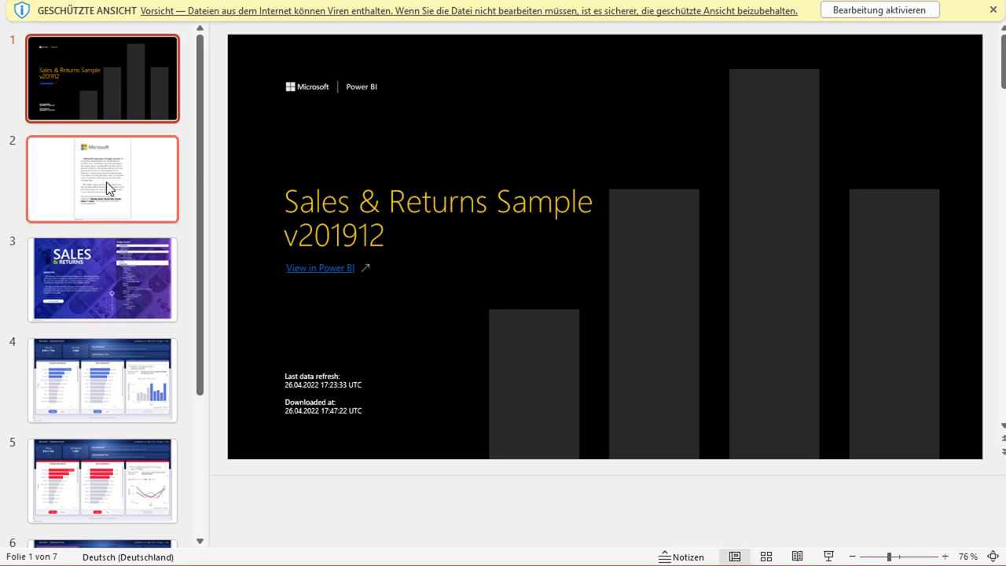
- View slides 3 (intro) and 4 (Net Sales), then move through the Returns slide to slide 6
click(116, 266)
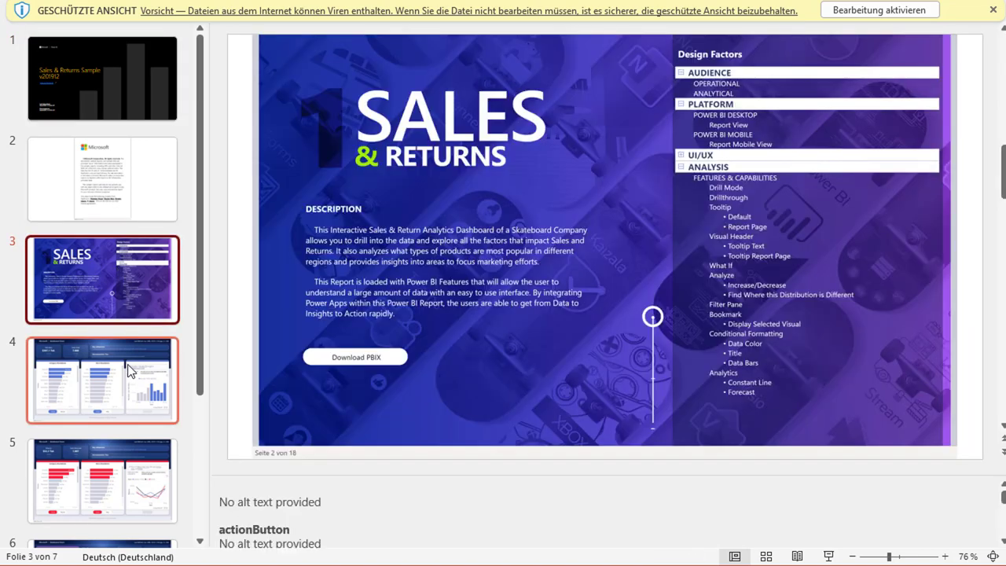
click(128, 364)
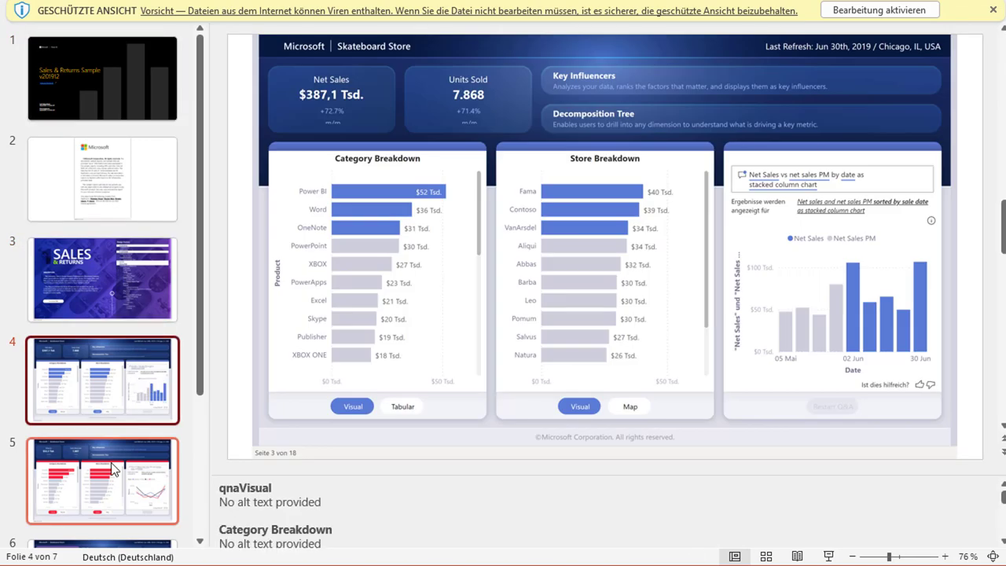
key(Down)
scroll(112, 334, down, 1)
key(Down)
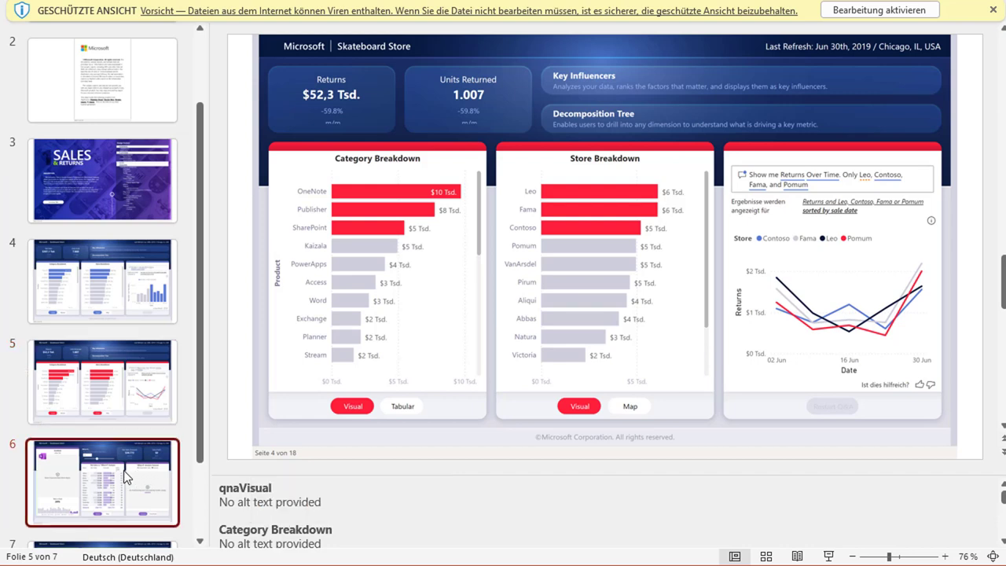